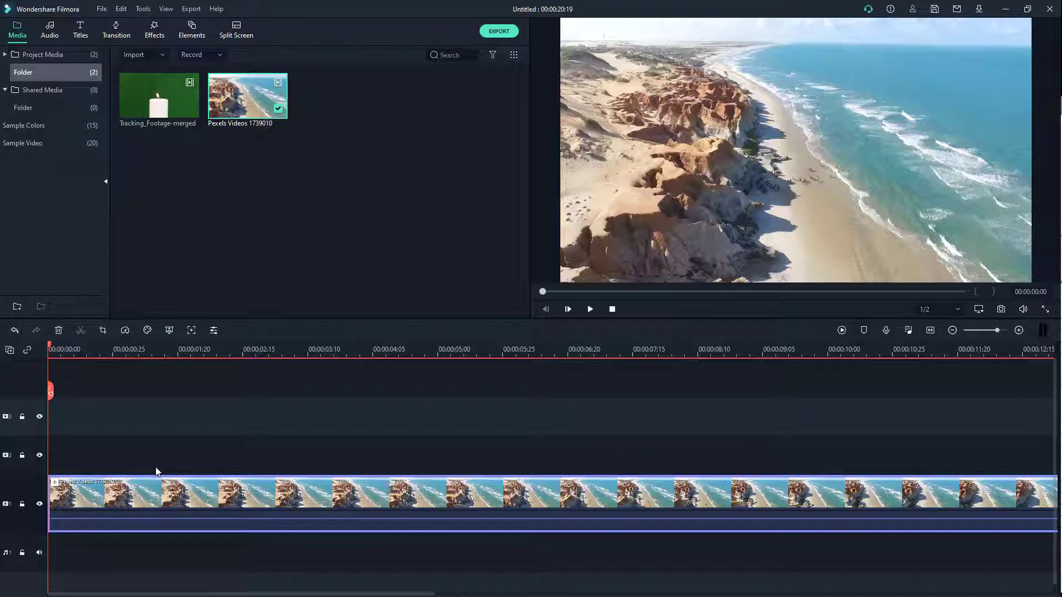
Place the Tracking_Footage-merged clip on the video track above the beach footage
left_click(158, 101)
left_click_drag(38, 476, 44, 448)
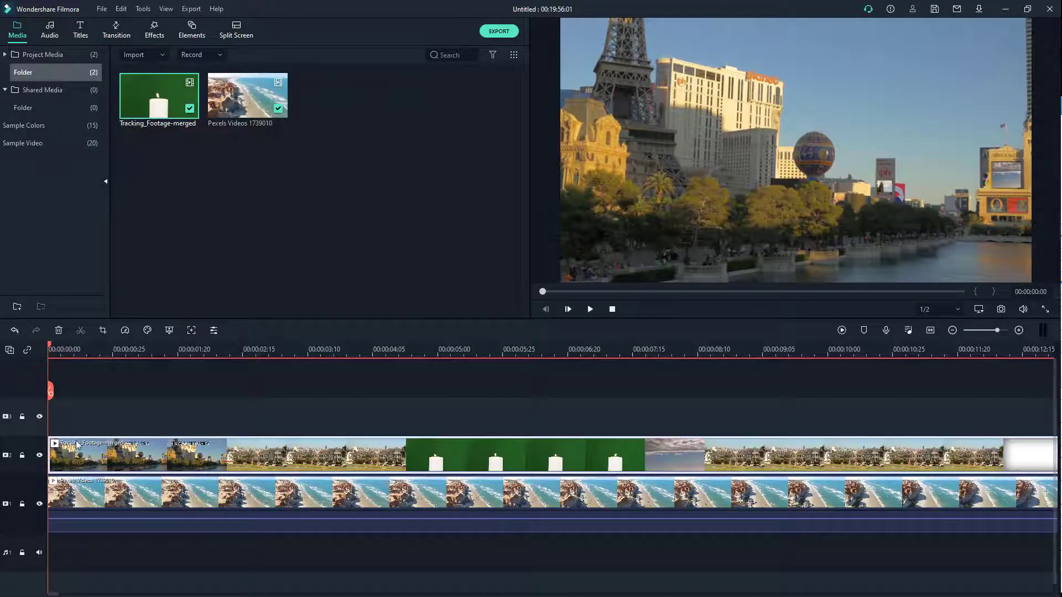
Trim the overlay clip to only the candle shot by splitting at both ends and deleting the other parts
left_click(413, 349)
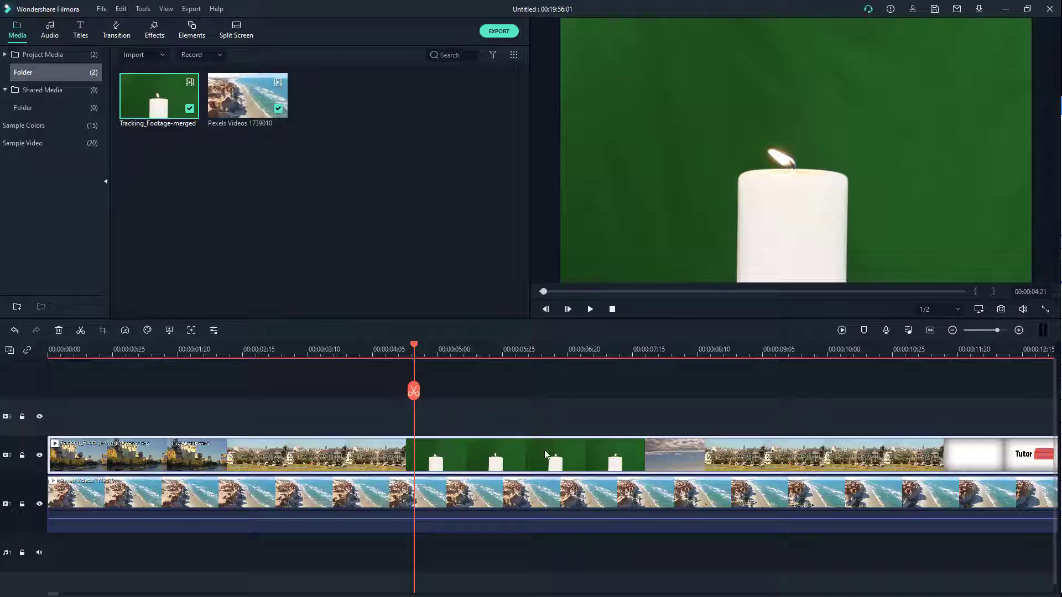
left_click(414, 390)
left_click(637, 349)
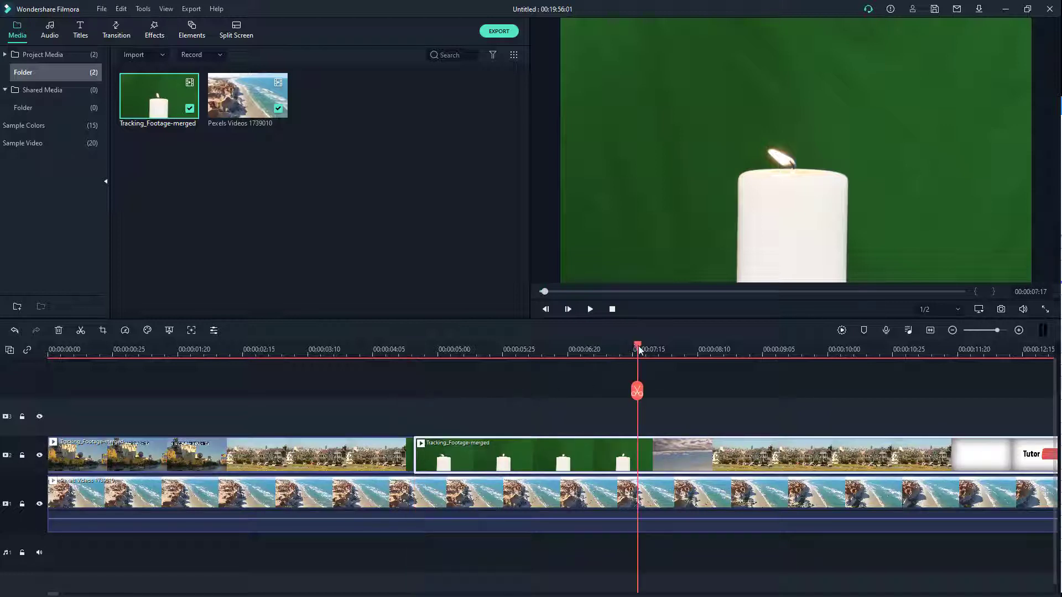
left_click(602, 353)
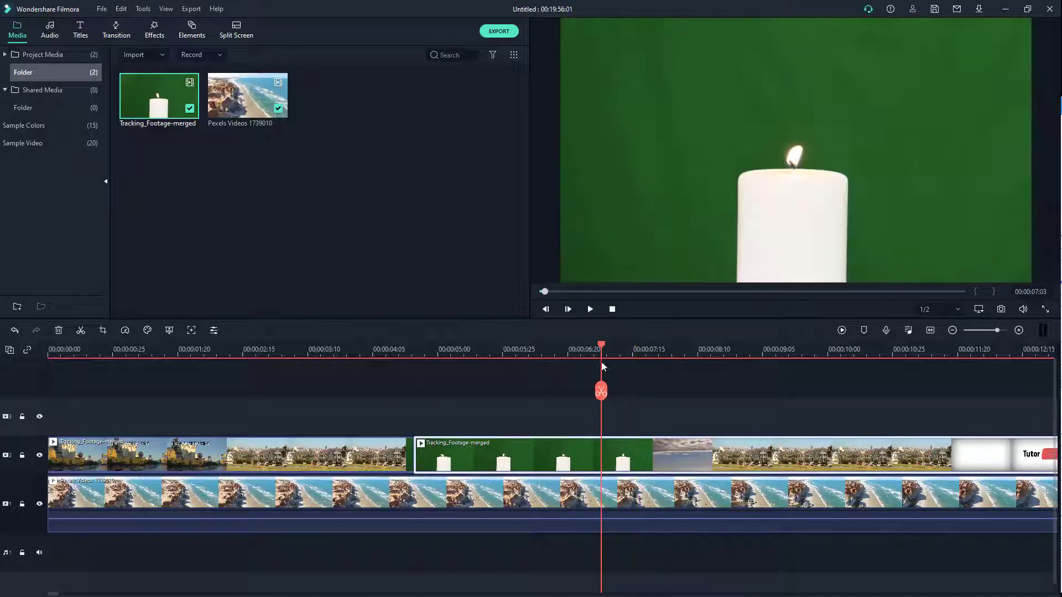
left_click(601, 391)
key("Delete")
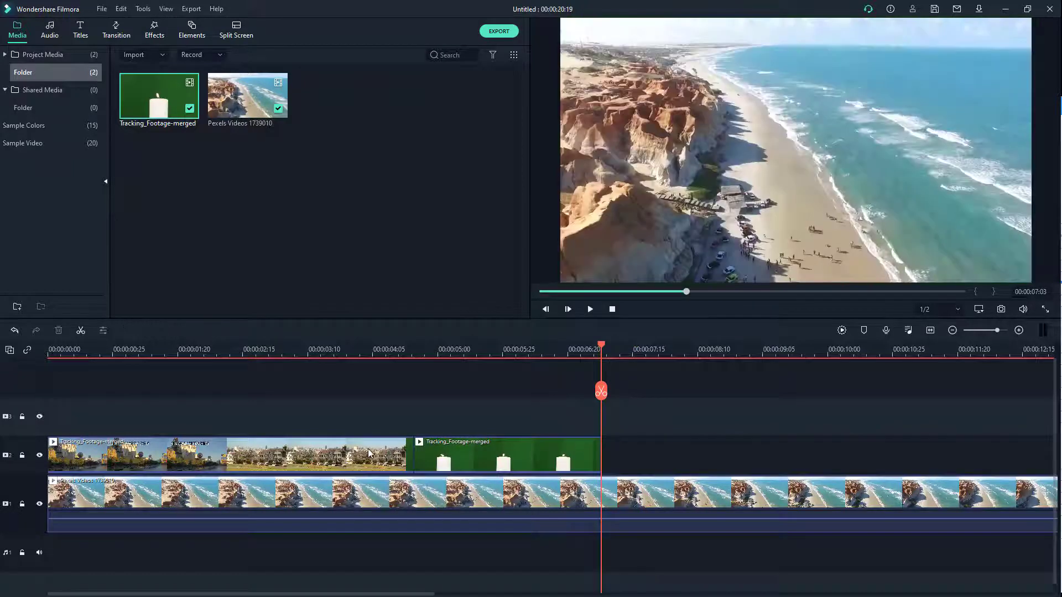
left_click(368, 451)
key("Delete")
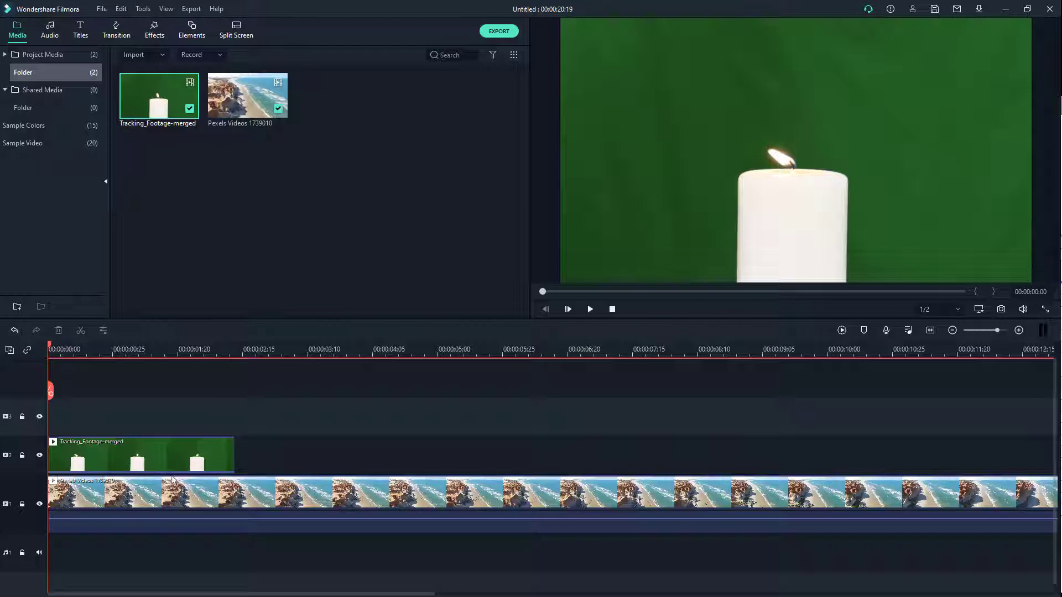
Open the Green Screen chroma key settings for the candle clip
left_click(140, 458)
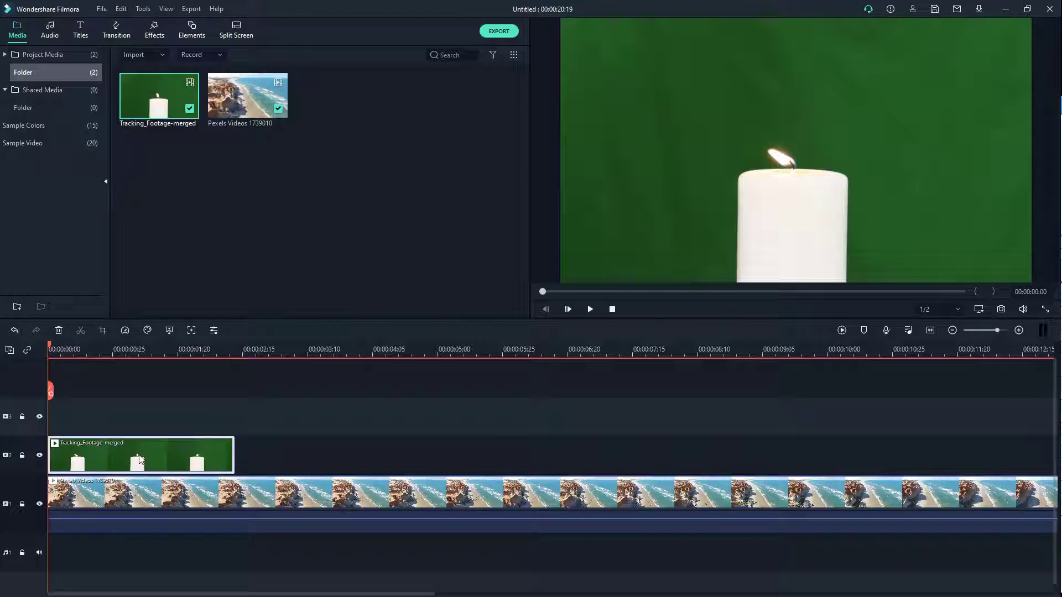
left_click(168, 330)
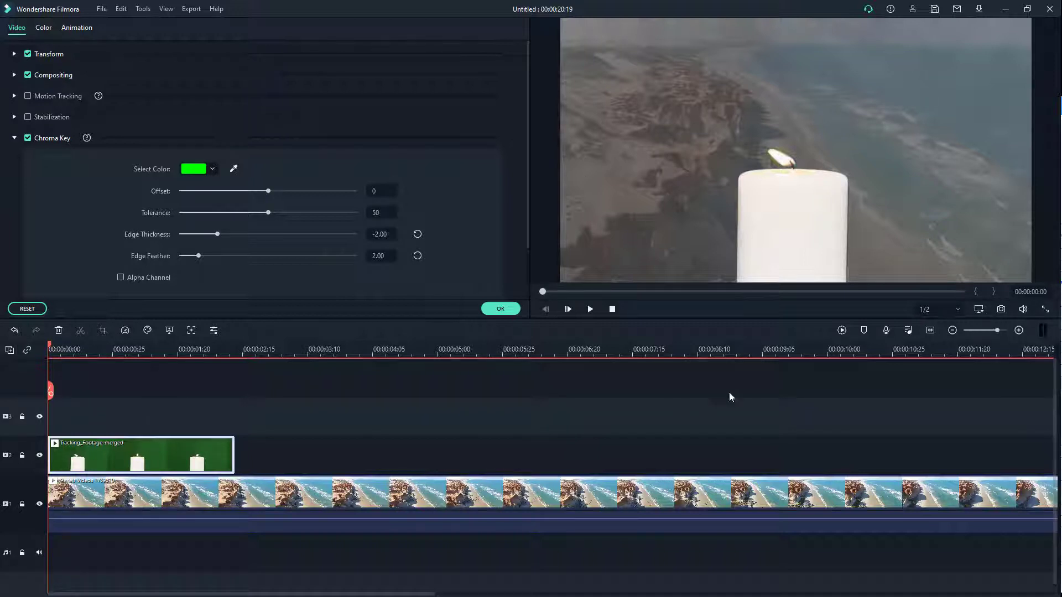
Pick the key colour with the eyedropper from the green background behind the candle in the preview
left_click(589, 309)
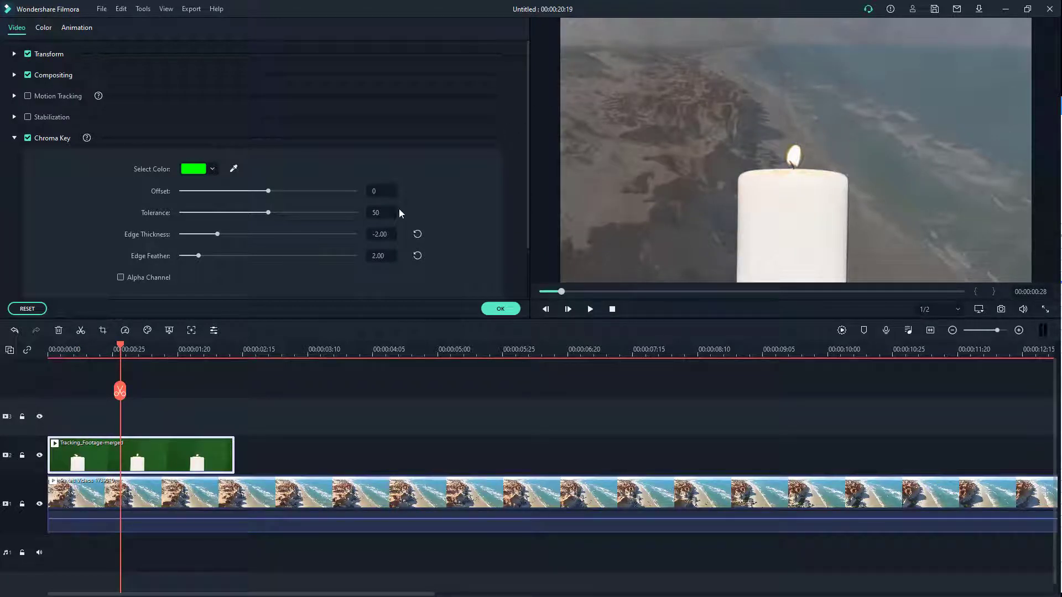
left_click(233, 169)
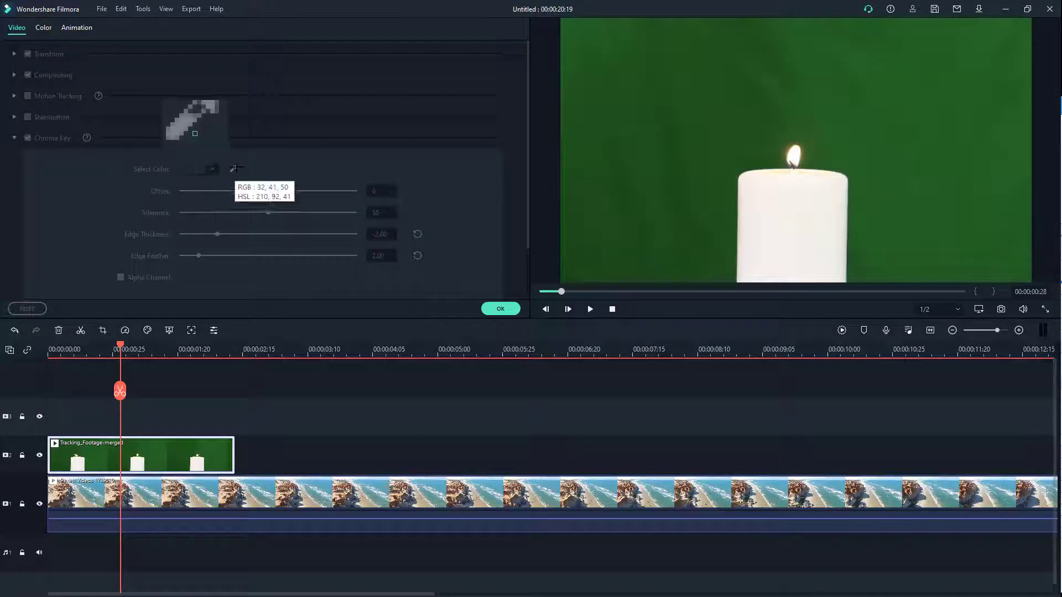
left_click(668, 148)
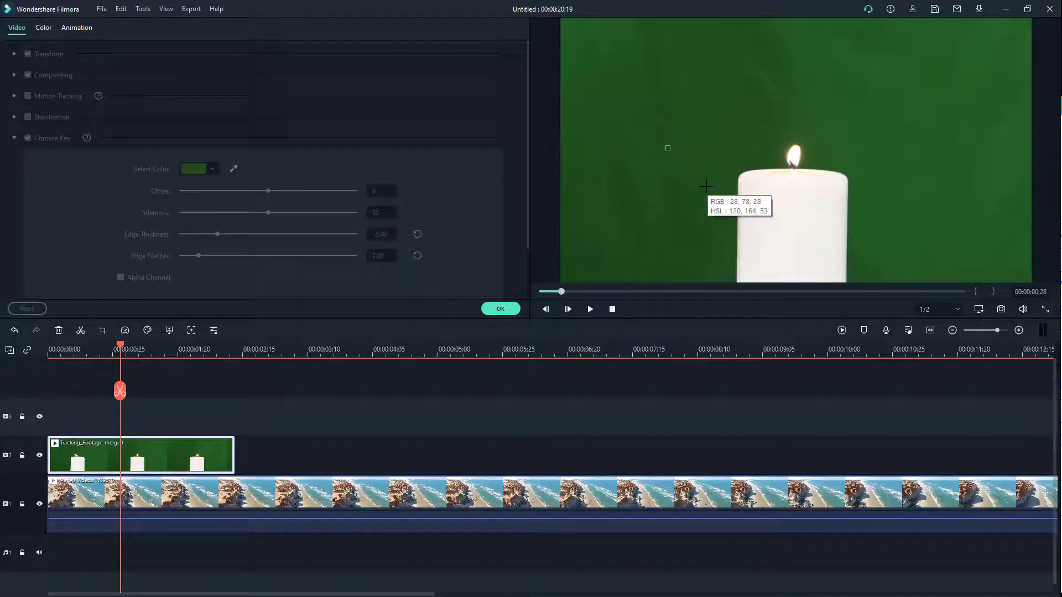
left_click(706, 186)
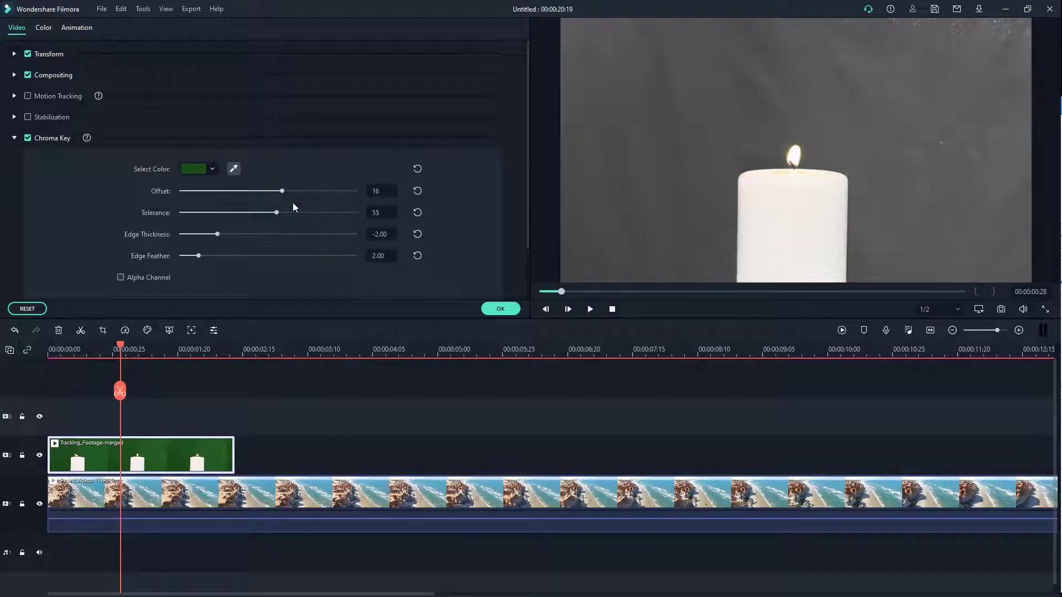
Adjust the chroma key to Offset 32, Tolerance 50, Edge Thickness -0.18 and Edge Feather 2.55
left_click_drag(283, 196, 268, 222)
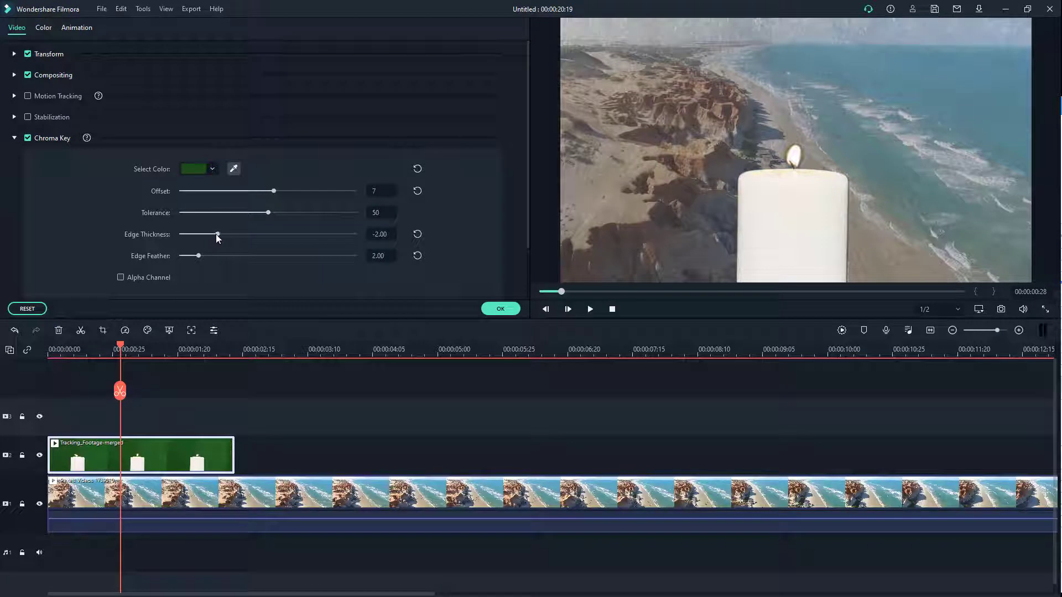
left_click_drag(273, 188, 297, 194)
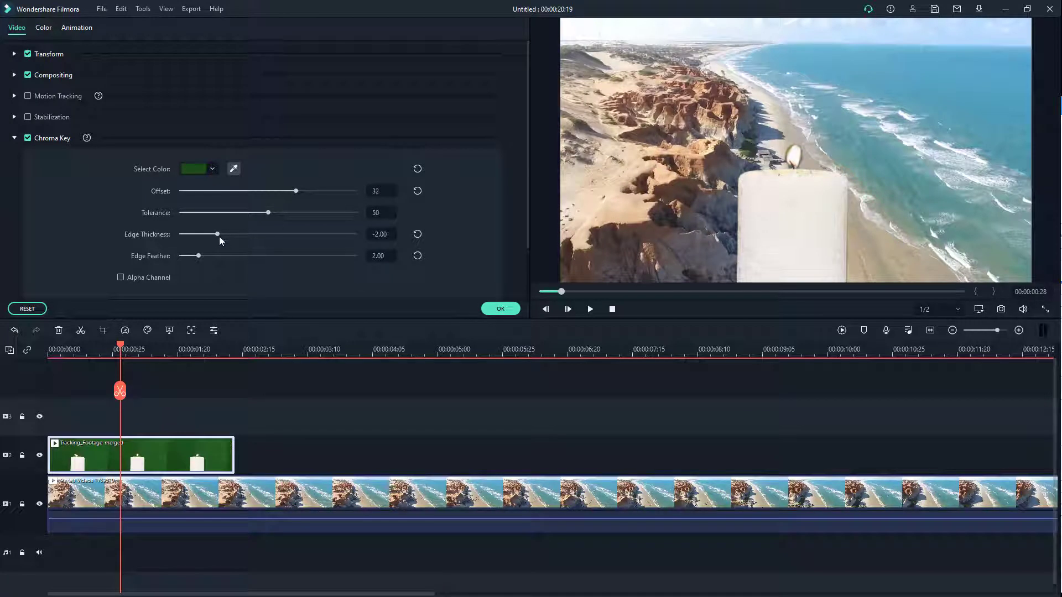
mouse_move(219, 237)
left_mouse_down()
mouse_move(277, 236)
mouse_move(214, 254)
left_mouse_up()
Turn on Alpha Channel view and refine Offset to 41 and Tolerance to 47
left_click(120, 278)
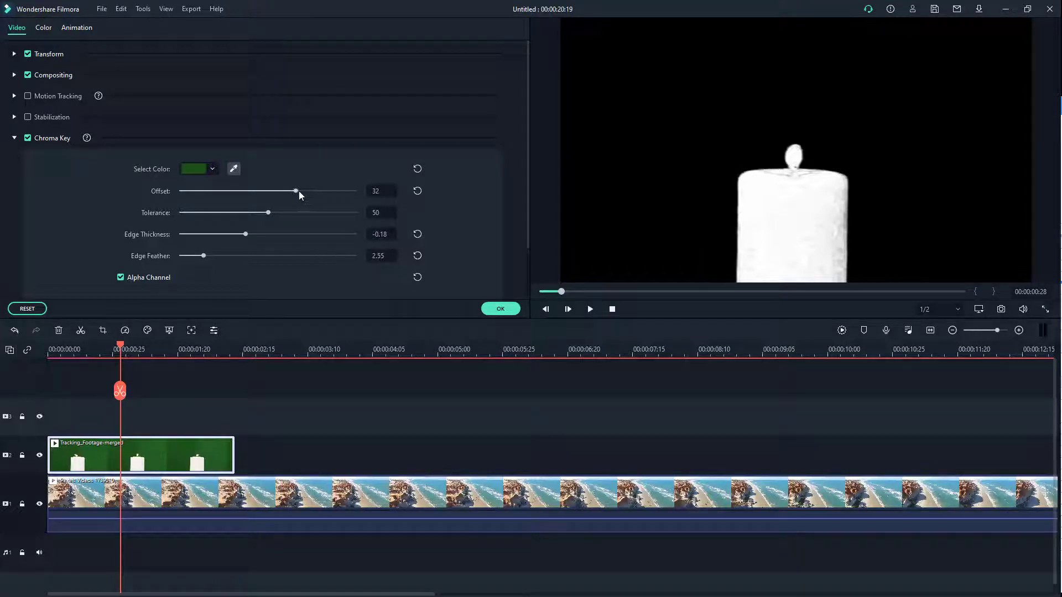
left_click_drag(299, 190, 263, 214)
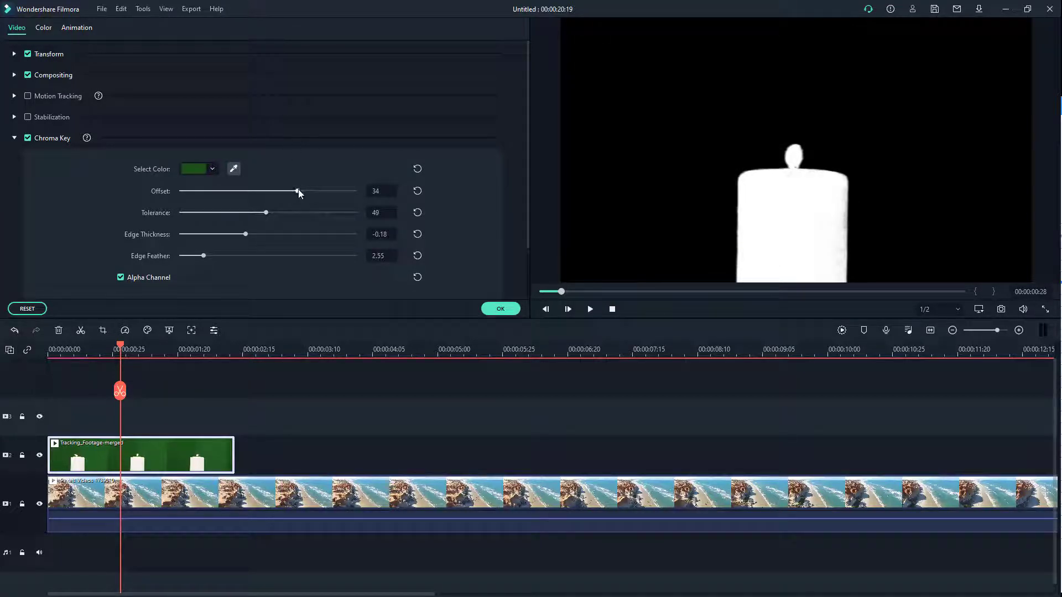
mouse_move(301, 191)
left_mouse_down()
mouse_move(286, 188)
mouse_move(262, 213)
mouse_move(292, 191)
mouse_move(264, 214)
mouse_move(305, 196)
left_mouse_up()
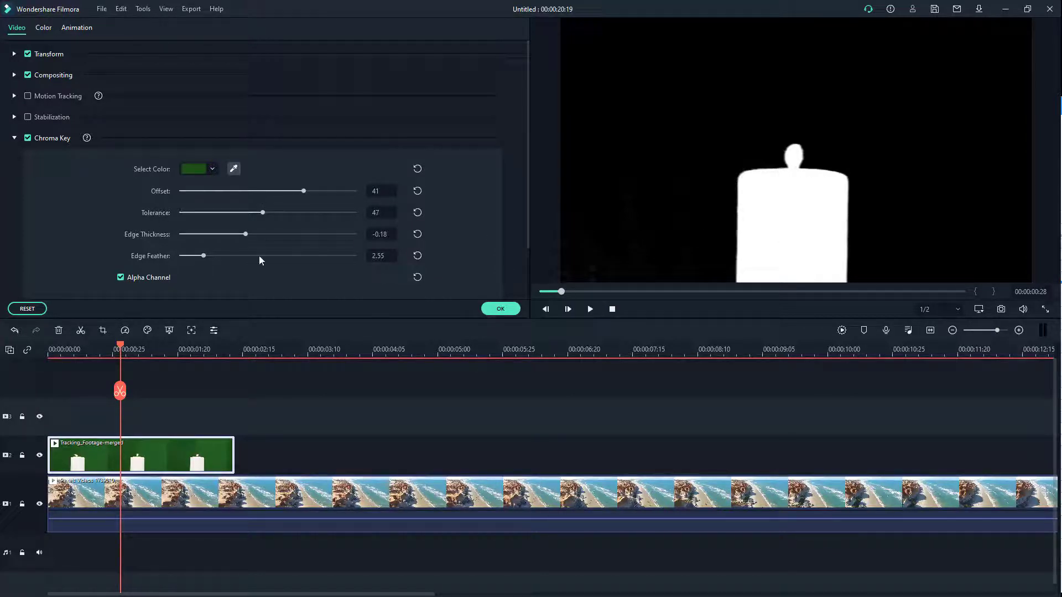
Turn off Alpha Channel and set Edge Thickness to -10.00 and Edge Feather to 4.14
left_click_drag(247, 234, 234, 251)
mouse_move(203, 258)
left_mouse_down()
mouse_move(341, 254)
mouse_move(192, 267)
left_mouse_up()
left_click(120, 277)
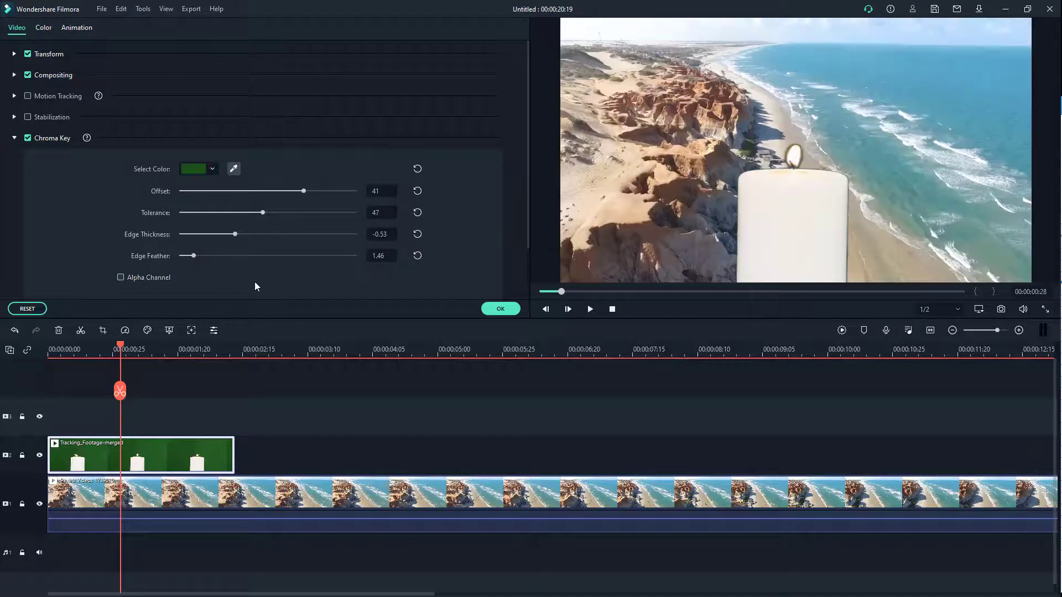
left_click_drag(194, 258, 217, 259)
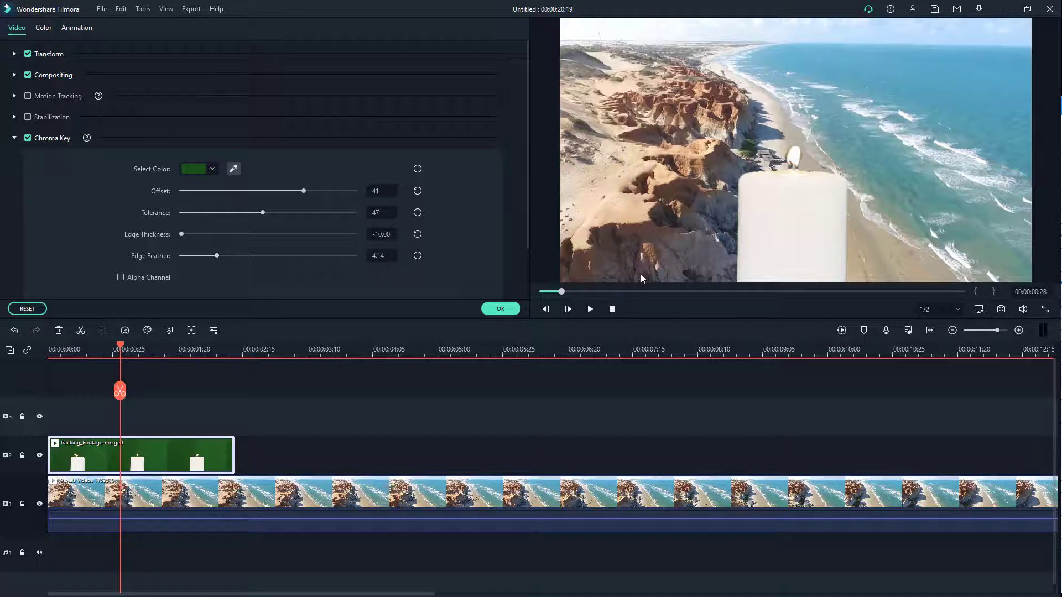
Play the composite from the start to review the keyed candle over the beach
left_click(591, 310)
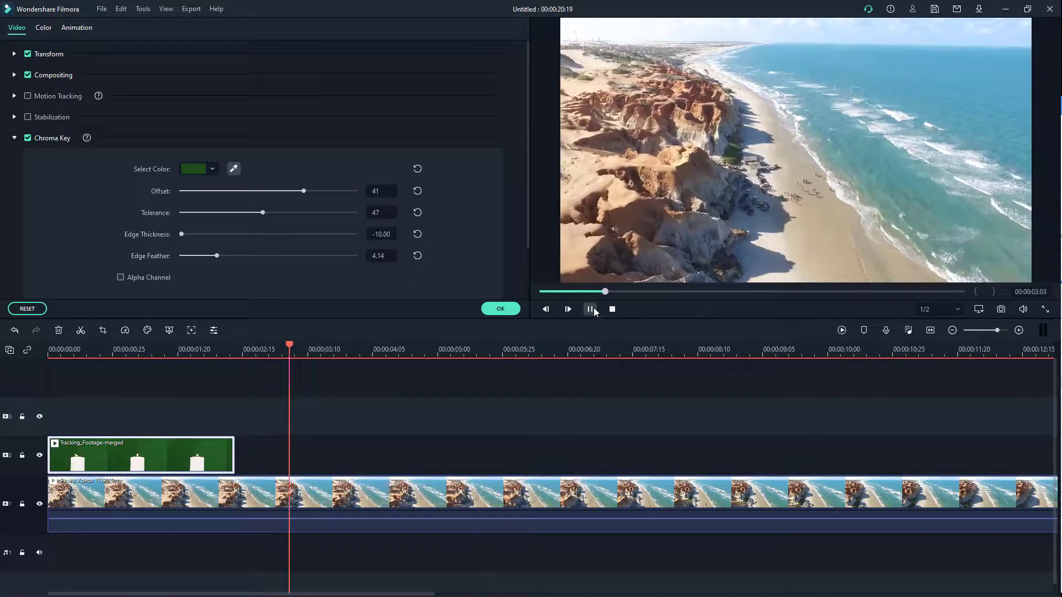
left_click(591, 310)
left_click(63, 350)
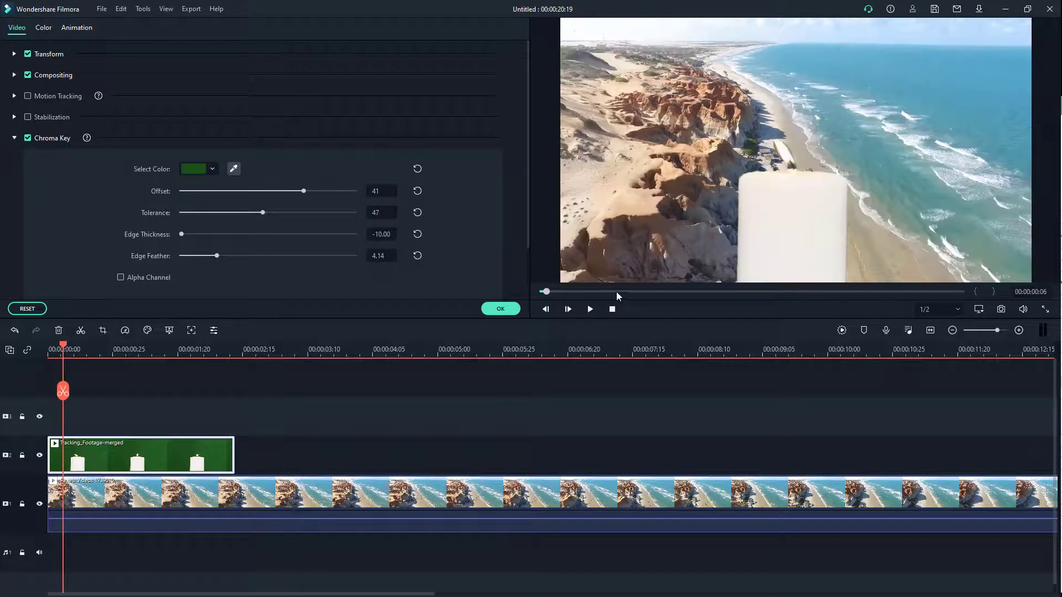
left_click(590, 310)
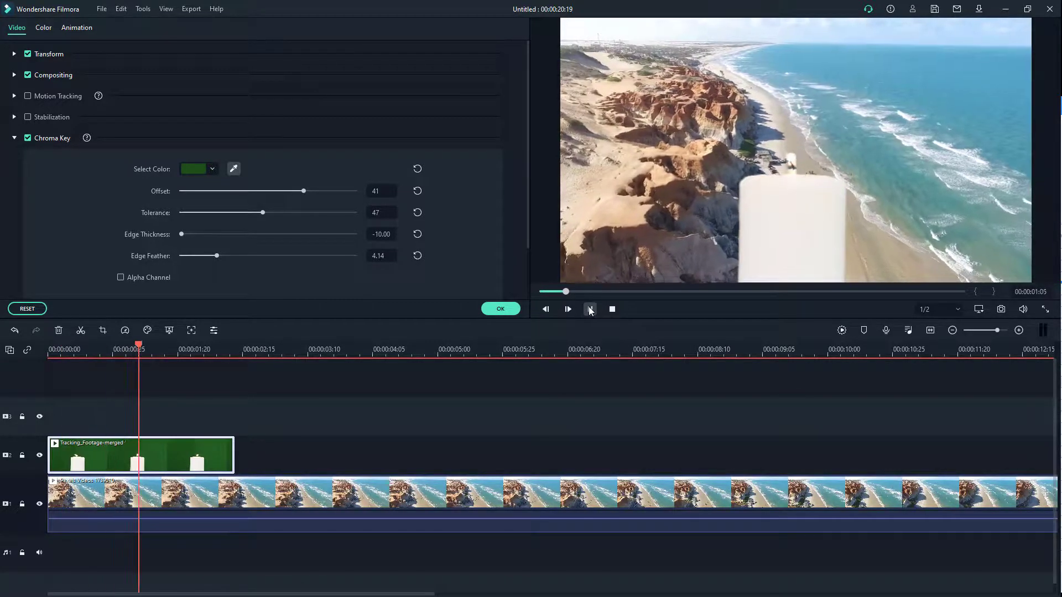
left_click(590, 310)
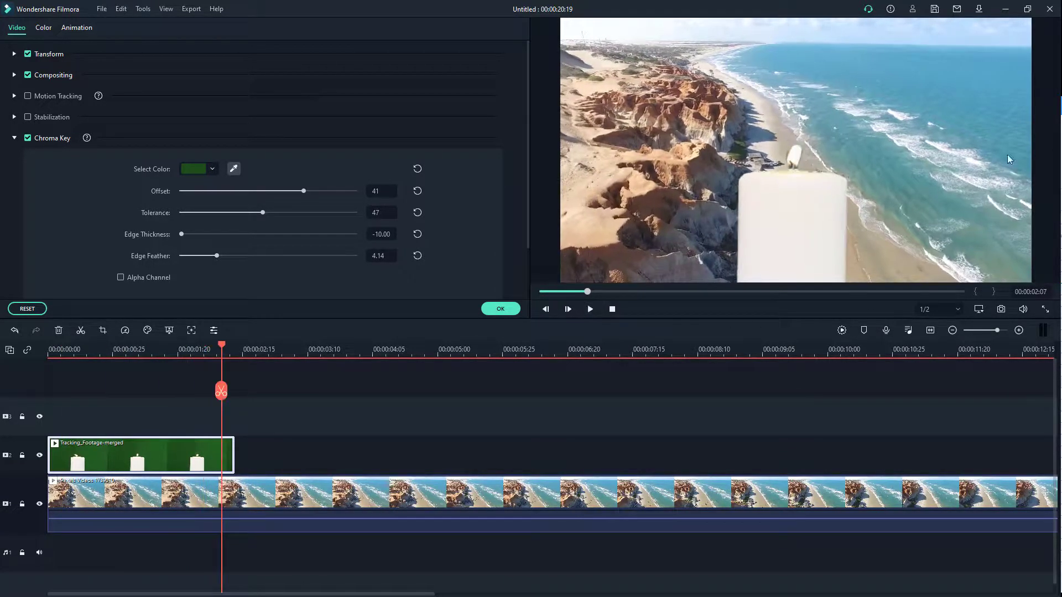